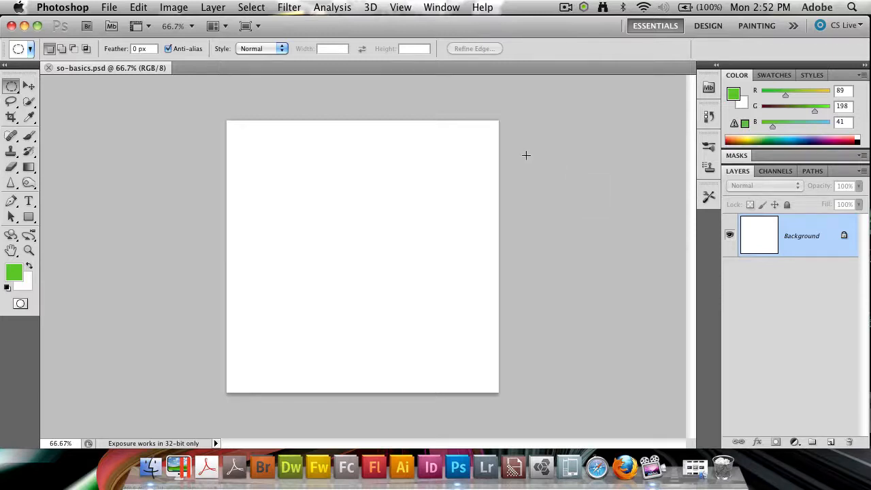
Step: Switch to Finder and preview photo.jpg in the Smart Object Basics folder, returning to Photoshop when done
key("super+Tab")
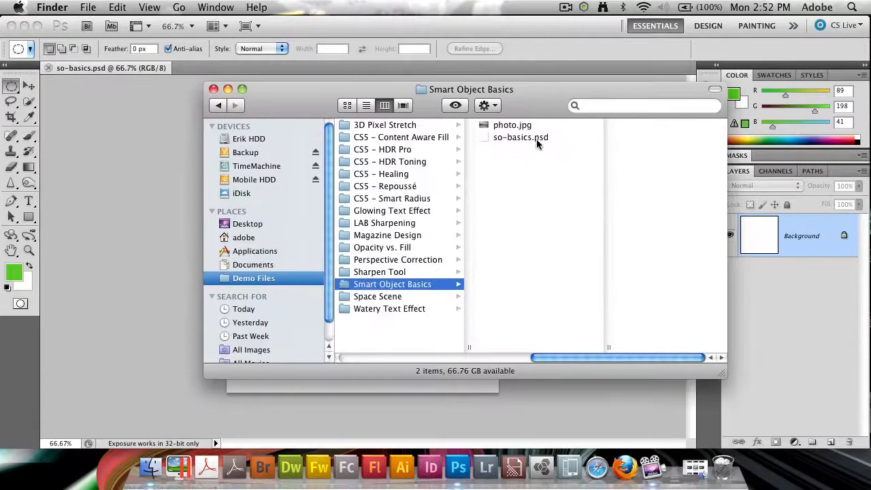
left_click(530, 126)
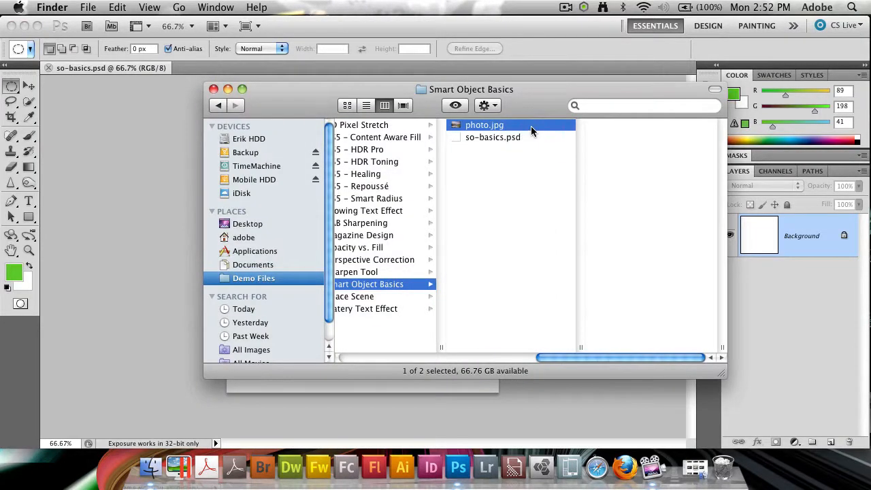
key("space")
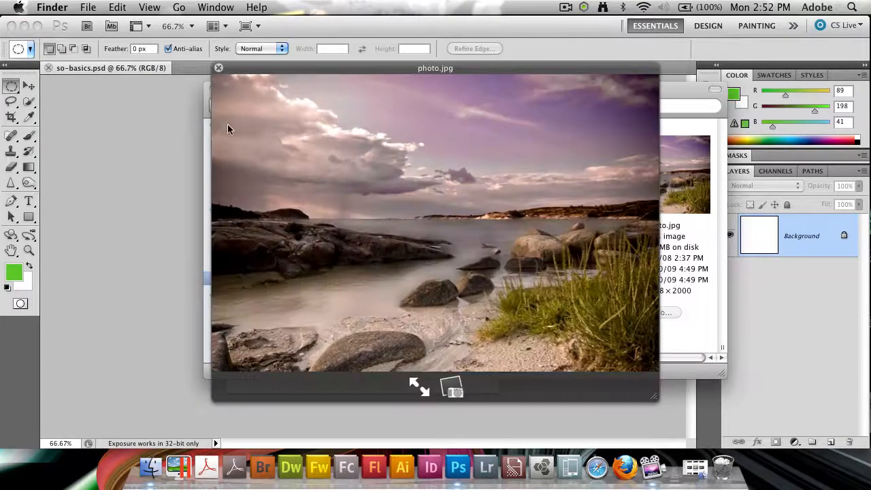
left_click(218, 68)
left_click_drag(534, 89, 0, 96)
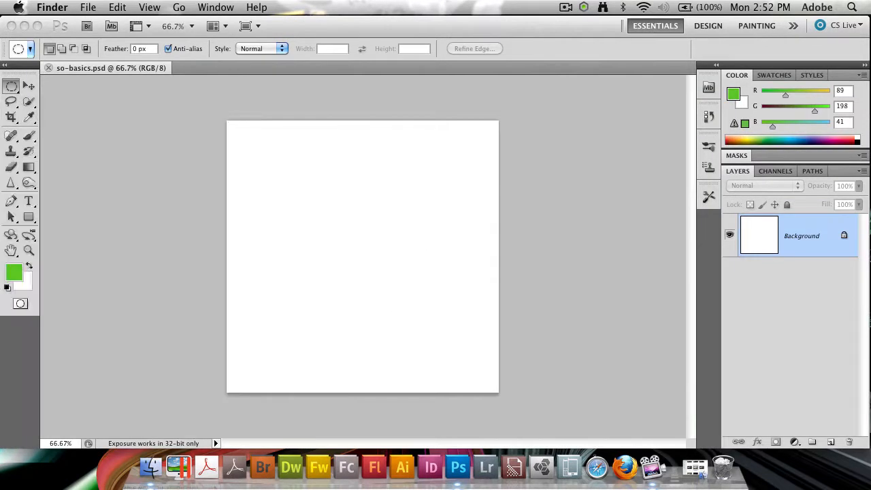
left_click(303, 213)
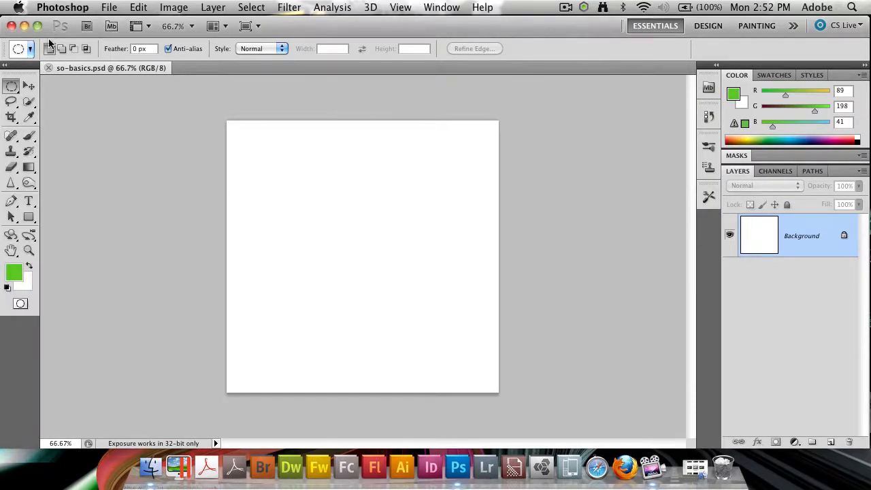
Step: Open photo.jpg from the Smart Object Basics folder as its own document, keeping the default Camera Raw settings
left_click(108, 7)
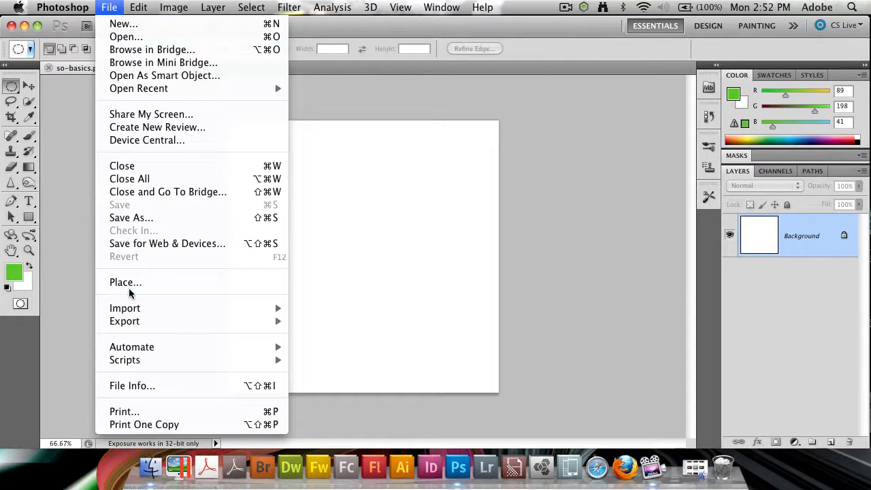
left_click(0, 96)
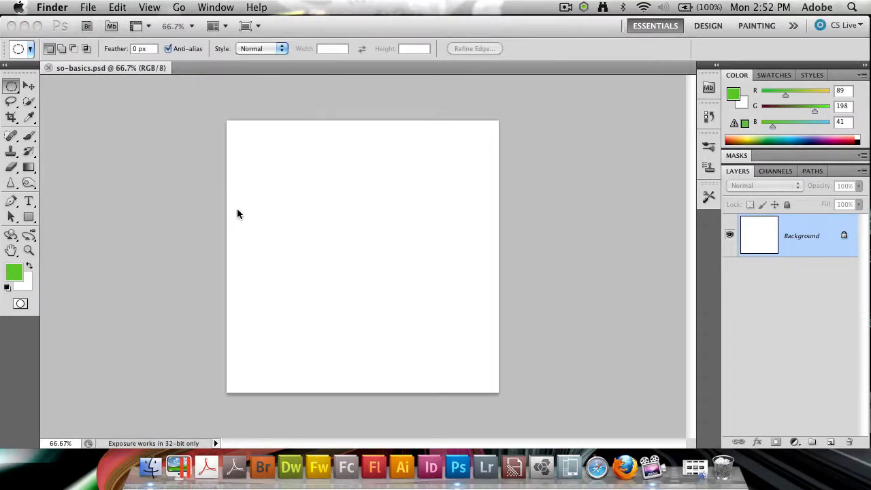
left_click(238, 214)
left_click(109, 7)
left_click(139, 37)
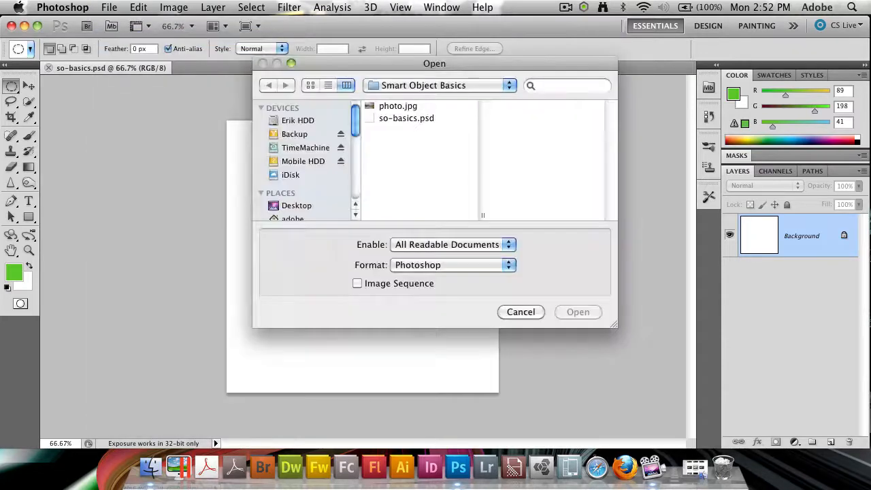
key("super+Tab")
left_click_drag(870, 153, 420, 149)
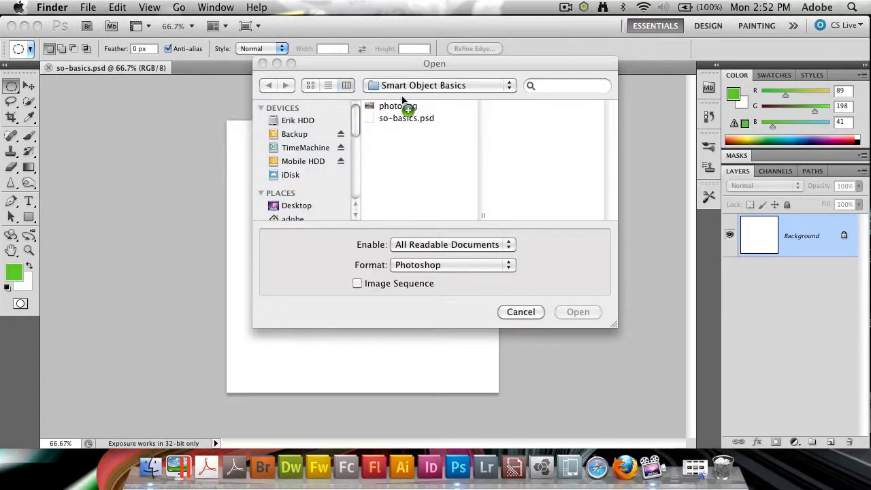
left_click(410, 106)
left_click(576, 312)
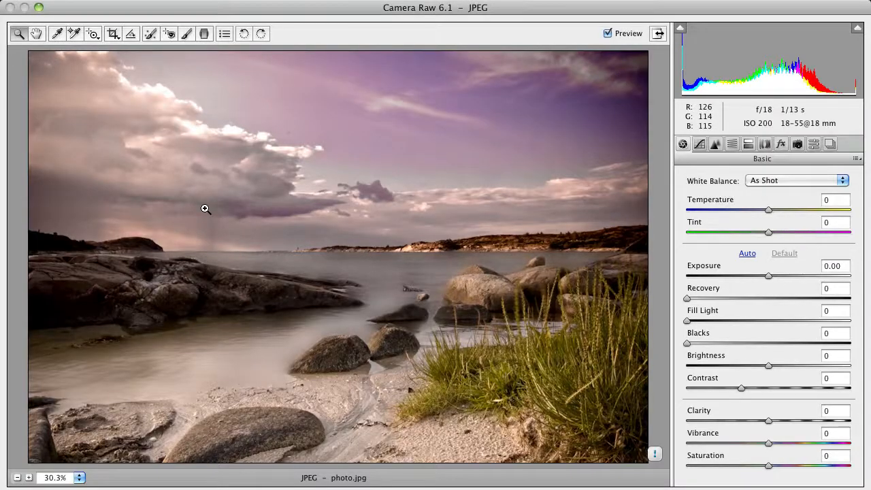
key("Return")
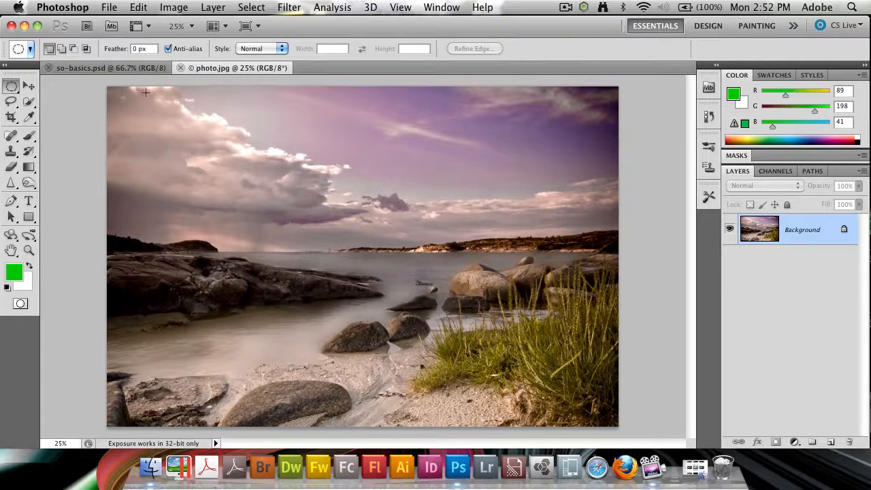
Step: Copy the photo from photo.jpg into so-basics.psd as a new layer with the Move tool and reposition it
key("v")
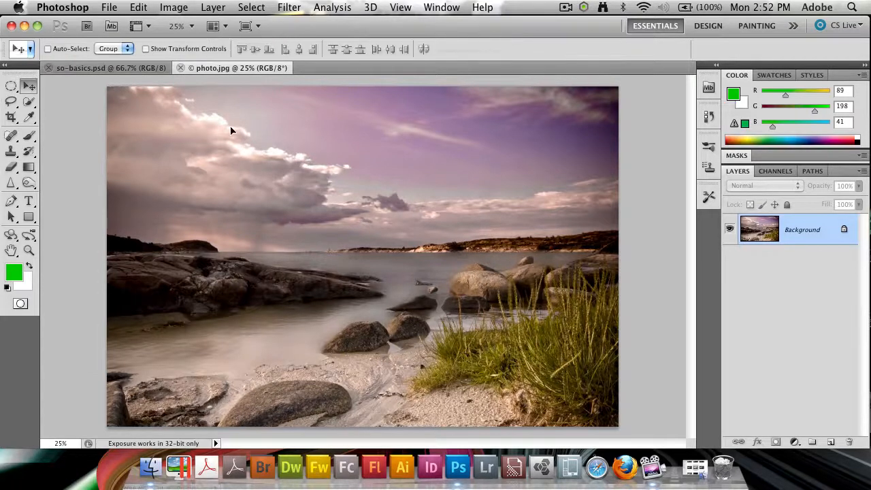
left_click(130, 68)
left_click_drag(411, 285, 422, 313)
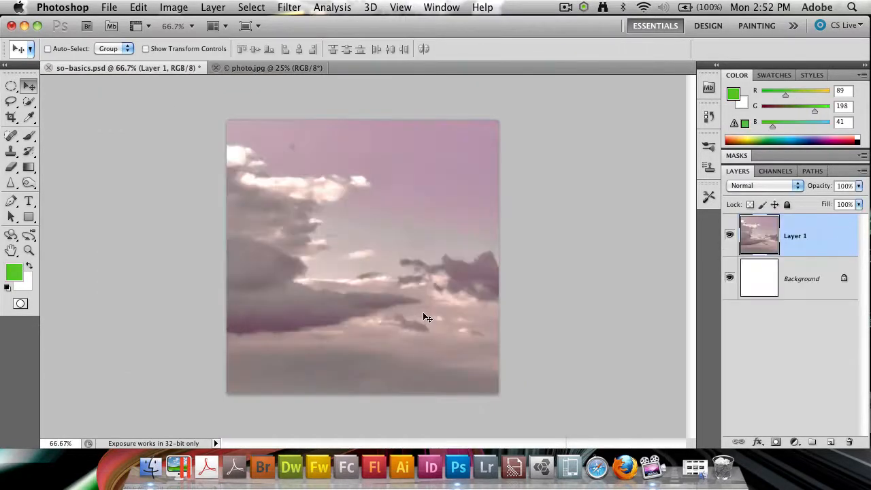
left_click_drag(314, 229, 351, 250)
Step: Free Transform the photo layer down to about 13.55% and move it near the middle of the canvas
key("super+t")
left_click_drag(169, 120, 334, 232)
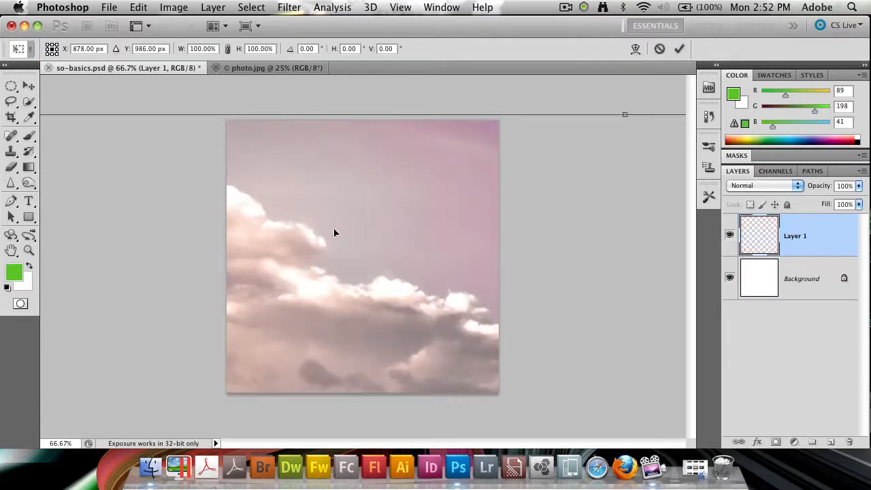
left_click_drag(179, 193, 358, 177)
left_click_drag(117, 95, 303, 181)
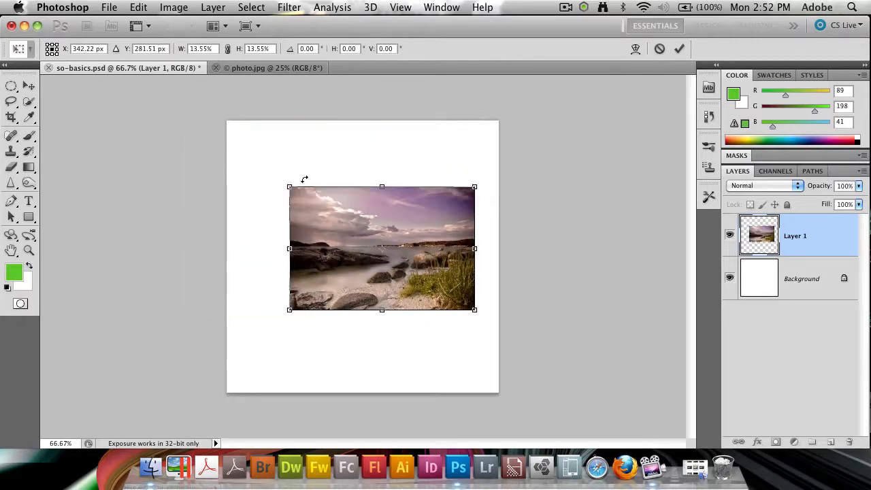
key("Return")
left_click_drag(425, 224, 395, 206)
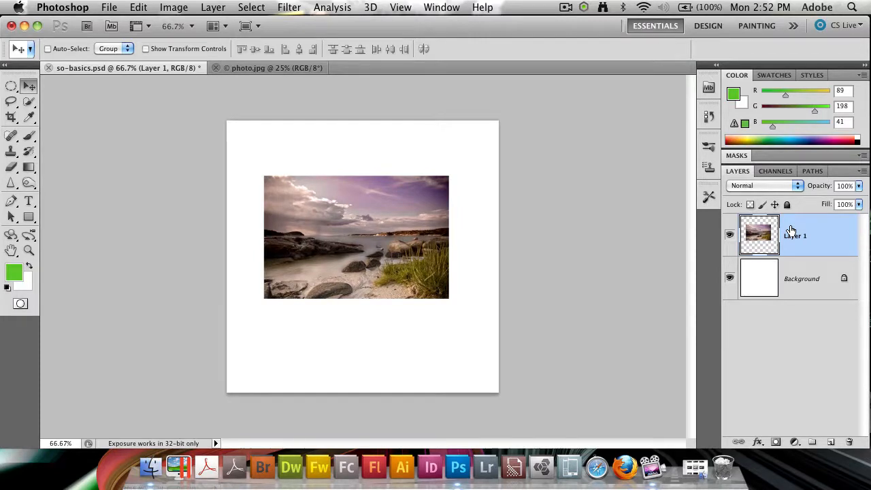
Step: Temporarily hide the Background layer to examine the transparency around the scaled photo
left_click(730, 277)
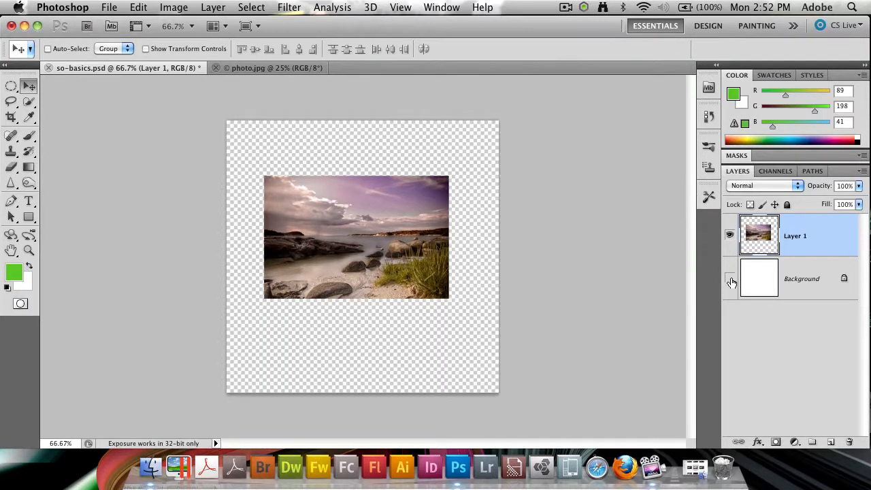
left_click(730, 278)
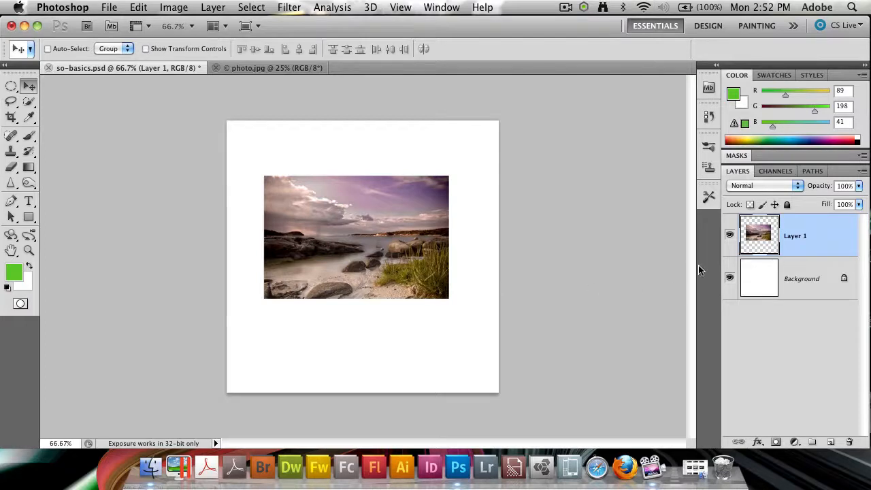
Step: Delete Layer 1 from so-basics.psd and close the photo.jpg document
left_click_drag(805, 237, 849, 442)
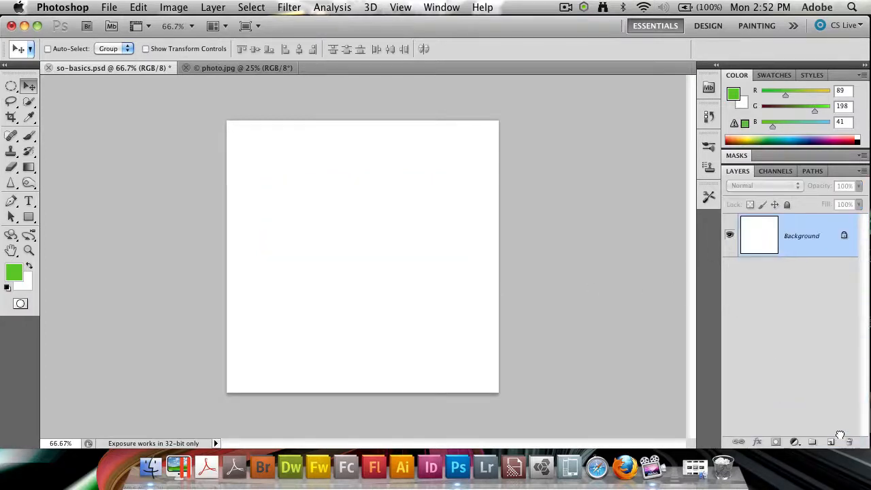
left_click(185, 67)
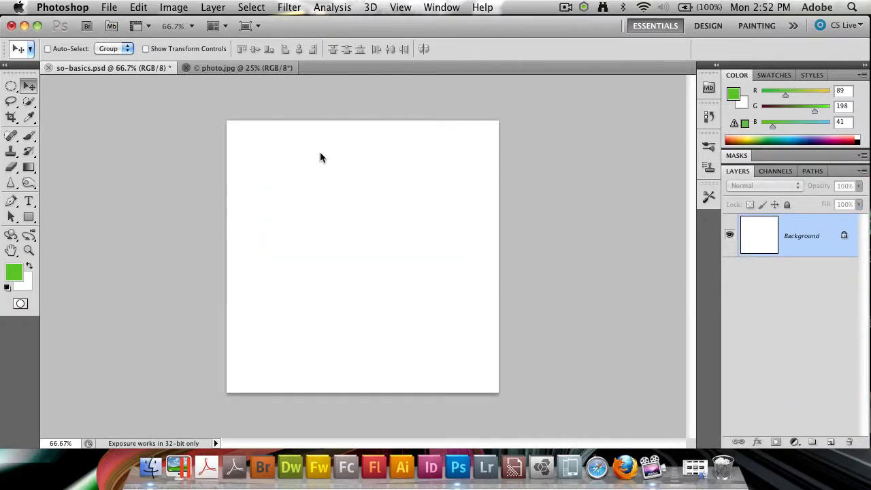
left_click(390, 186)
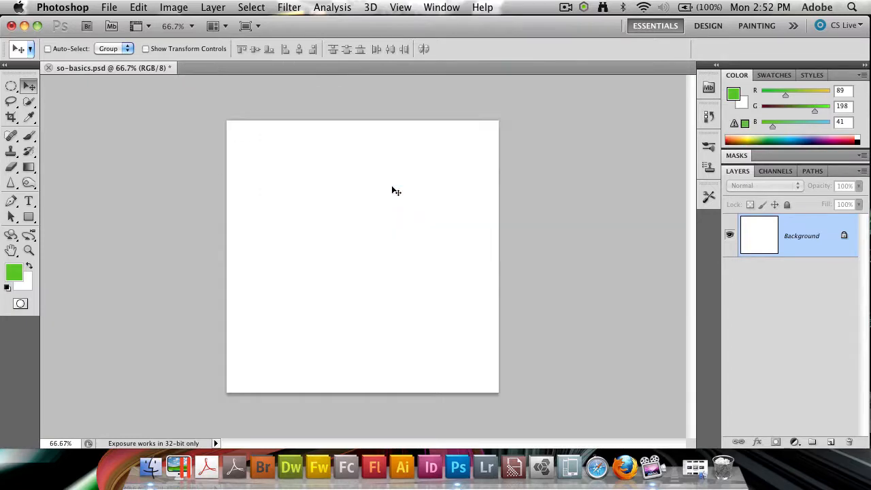
Step: Place photo.jpg into so-basics.psd as a Smart Object, keeping the default Camera Raw settings
left_click(109, 7)
left_click(139, 282)
left_click(398, 107)
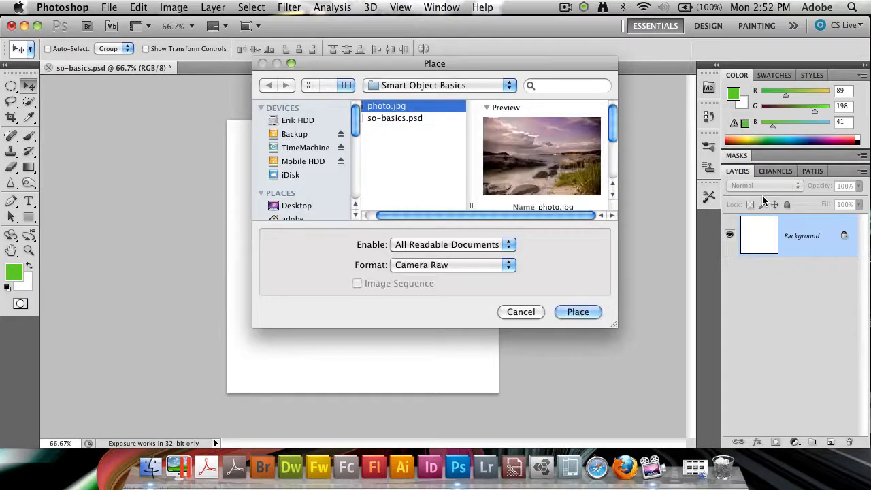
key("Return")
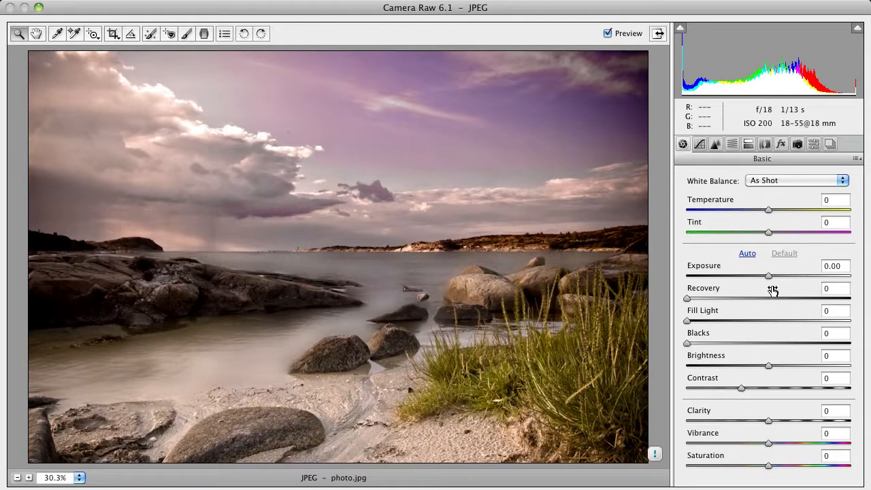
key("Return")
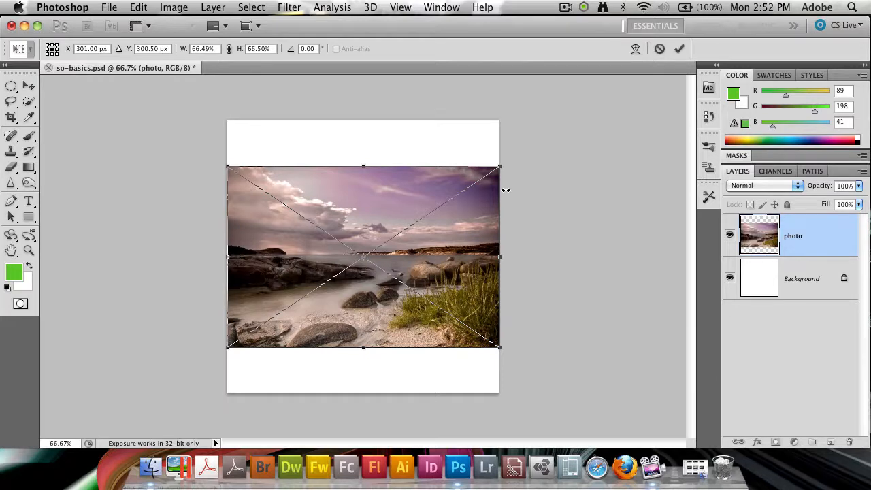
Step: Scale the placed photo proportionally to about 52%, commit the transformation and position it around the canvas center
left_click_drag(502, 167, 459, 193)
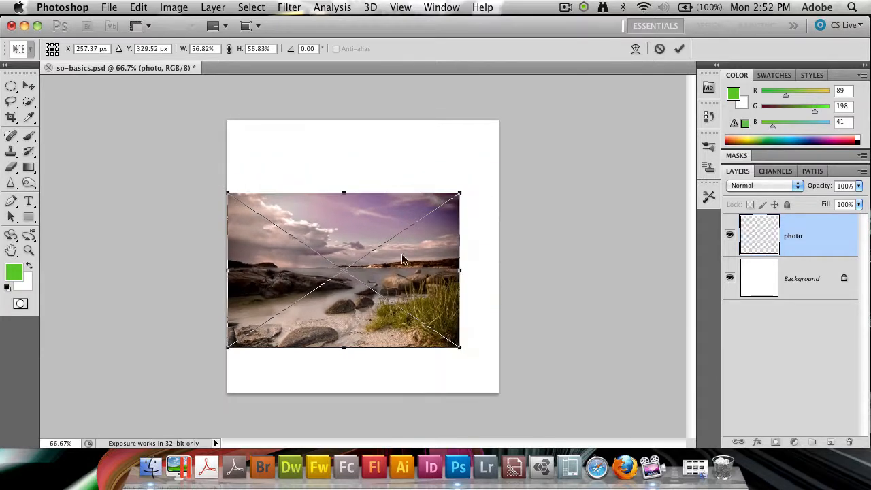
left_click_drag(401, 259, 425, 232)
left_click_drag(486, 164, 471, 185)
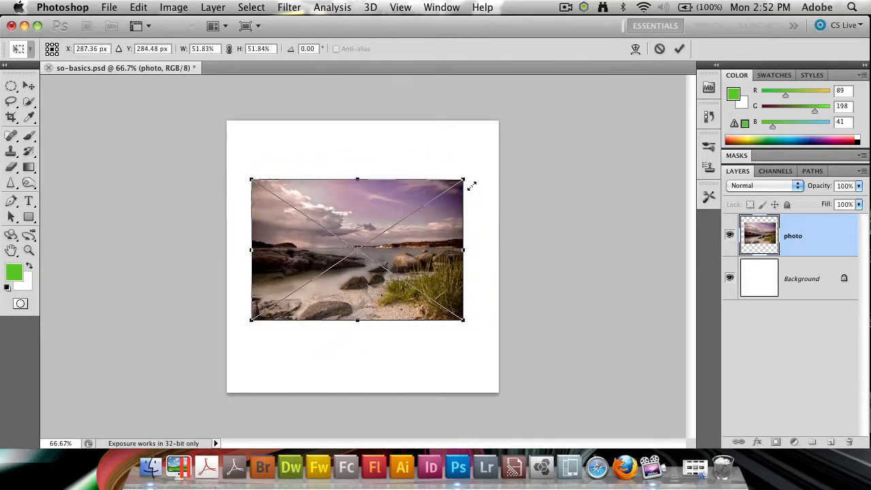
key("Return")
mouse_move(356, 266)
left_mouse_down()
mouse_move(347, 276)
mouse_move(369, 271)
left_mouse_up()
Step: Detach the Layers panel so it floats over the canvas, and shift the placed photo slightly up and left
left_click_drag(756, 173, 492, 98)
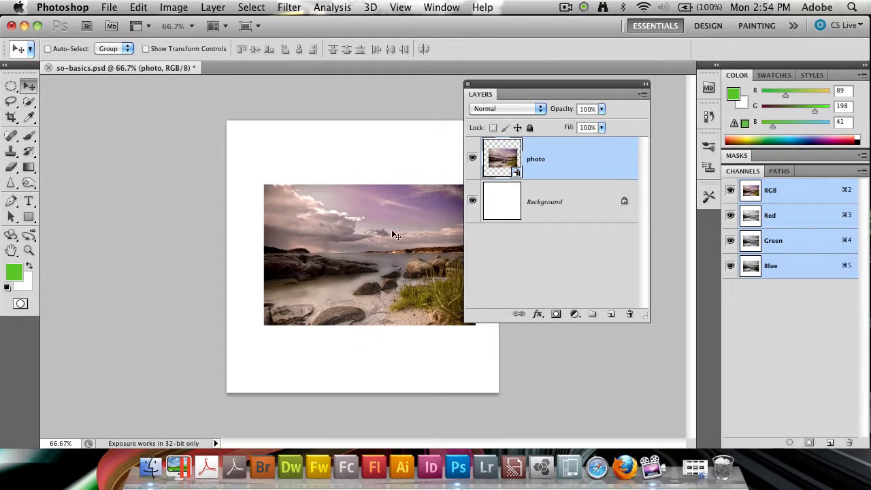
mouse_move(390, 267)
left_mouse_down()
mouse_move(379, 252)
mouse_move(381, 262)
left_mouse_up()
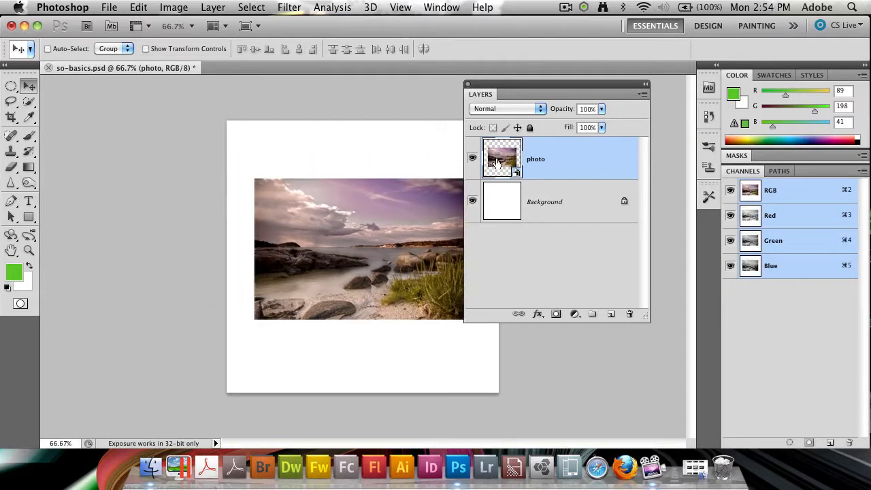
Step: Edit the photo Smart Object in Camera Raw with Exposure +1.15, Recovery 30, Brightness +85, Contrast +52 and Clarity +41
double_click(495, 161)
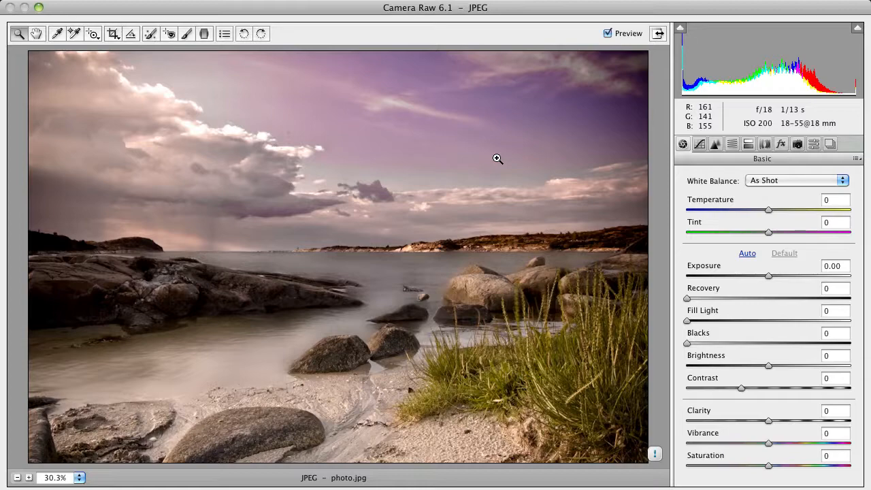
mouse_move(774, 275)
left_mouse_down()
mouse_move(795, 276)
mouse_move(765, 276)
mouse_move(774, 275)
left_mouse_up()
left_click(736, 298)
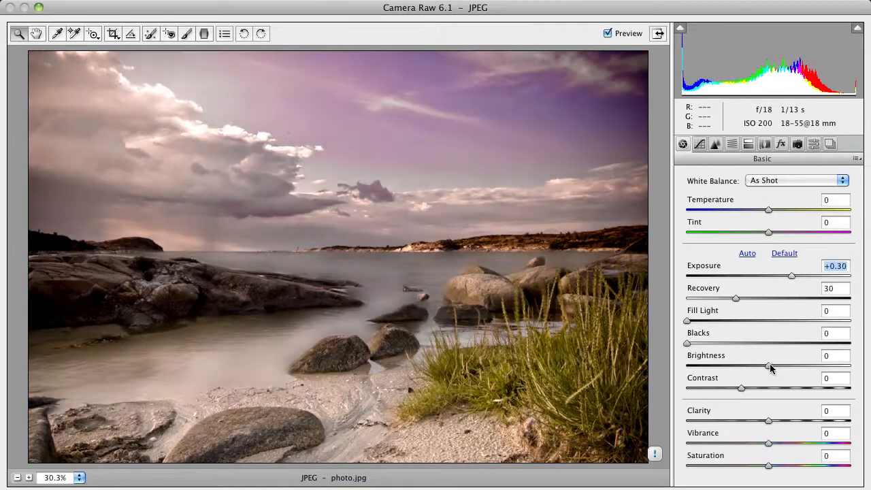
left_click_drag(770, 367, 816, 366)
left_click(798, 387)
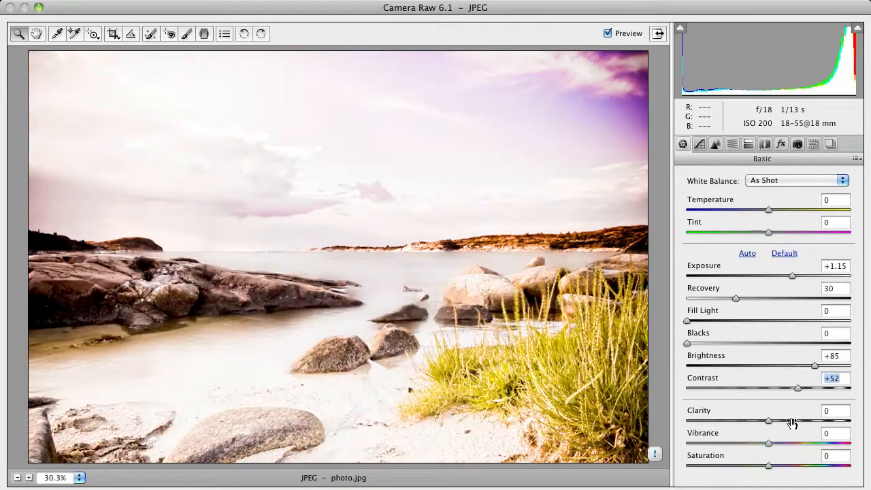
left_click(801, 421)
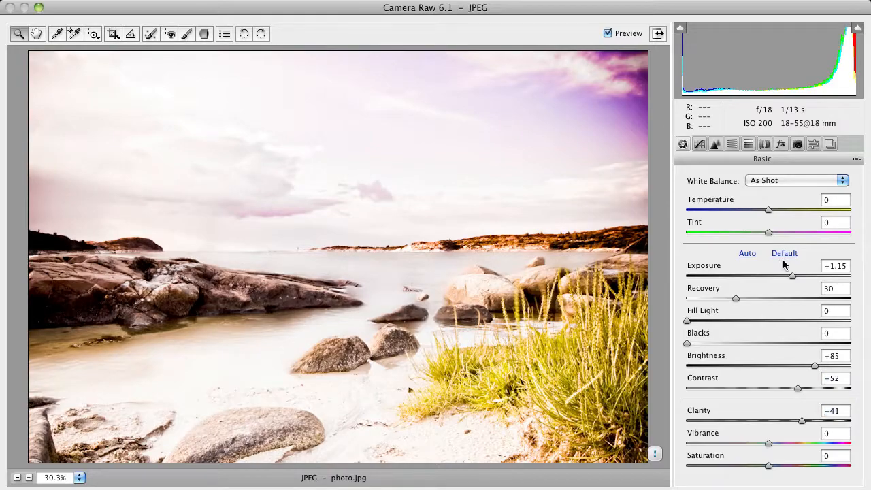
key("Return")
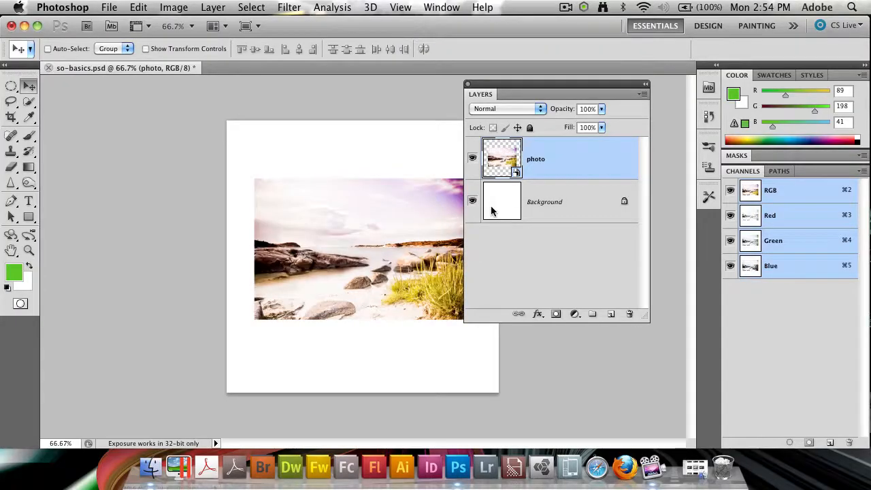
Step: Move the floating Layers panel clear of the photo and undo the Camera Raw adjustments
left_click_drag(561, 86, 618, 83)
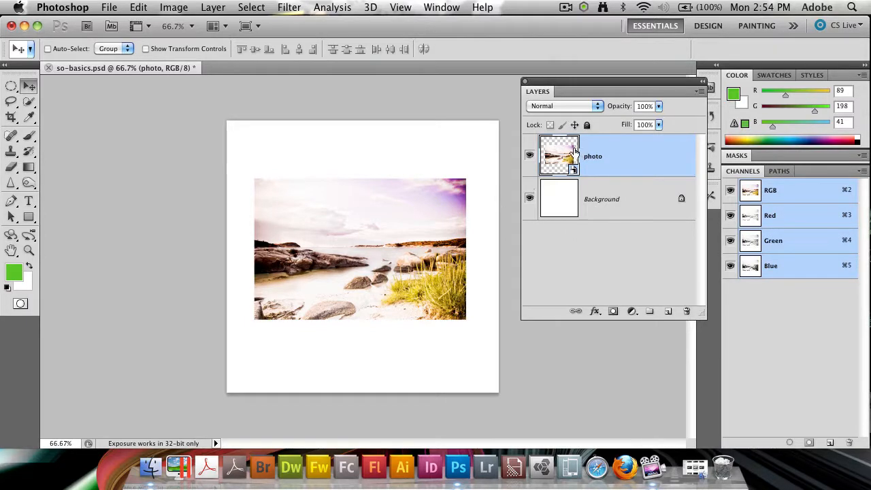
key("super+z")
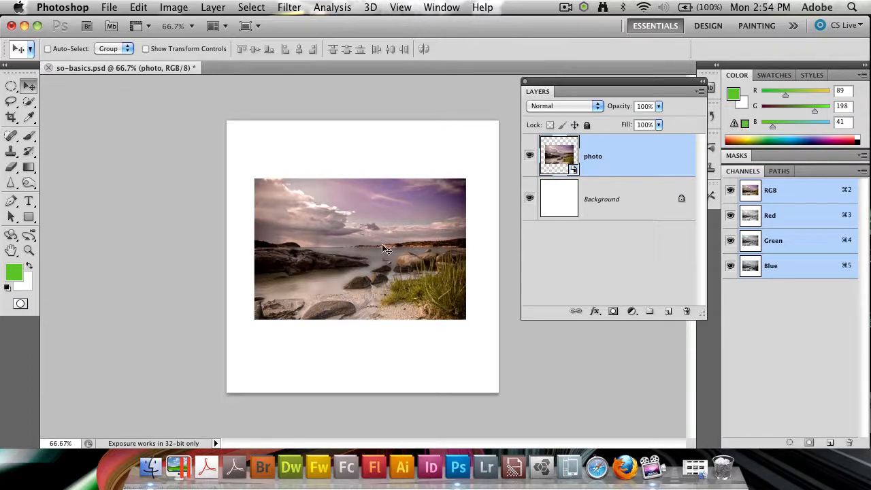
Step: Move the photo up into the upper half of the canvas and toggle its layer's visibility off and on
left_click_drag(382, 244, 379, 217)
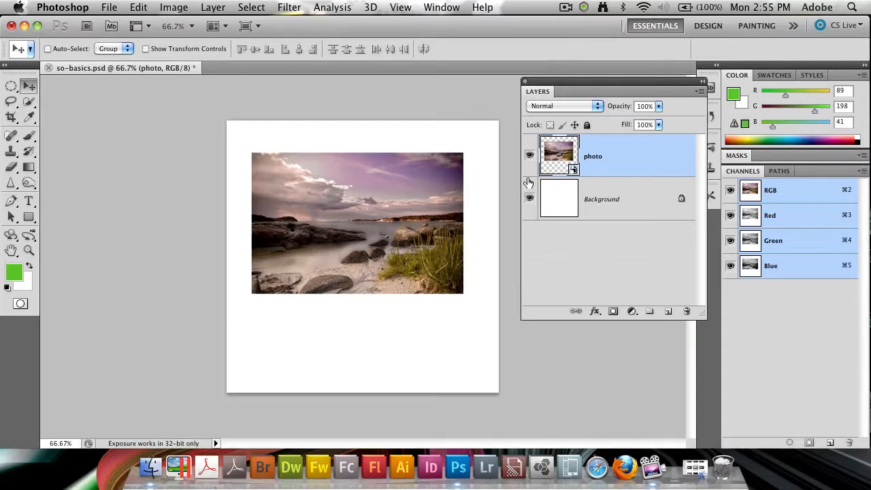
left_click(529, 156)
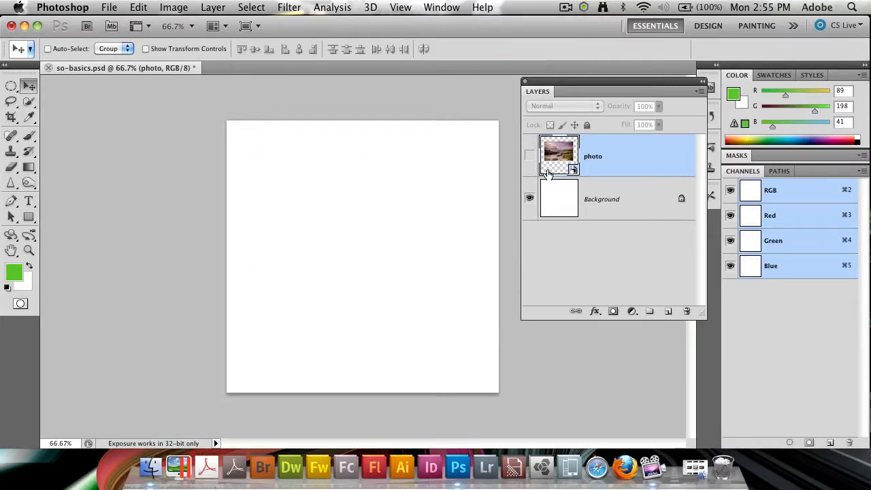
left_click_drag(594, 210, 580, 170)
left_click(530, 155)
Step: Add black paragraph text reading PHOTO below the photo, in Impact Regular at 90.01 pt, directly above the Background layer
left_click(624, 200)
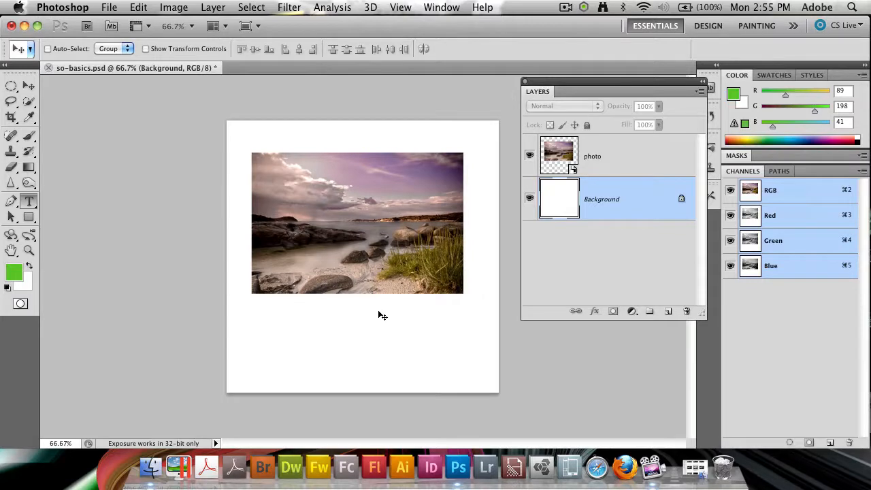
key("t")
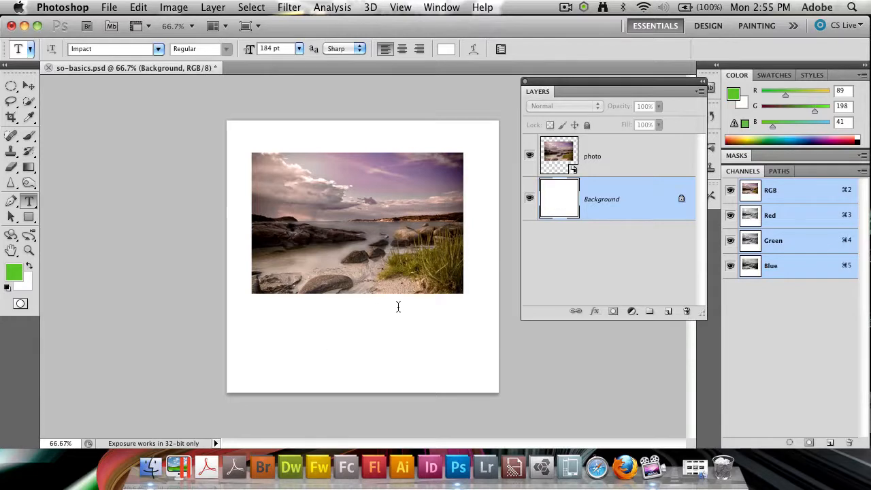
left_click_drag(273, 318, 456, 365)
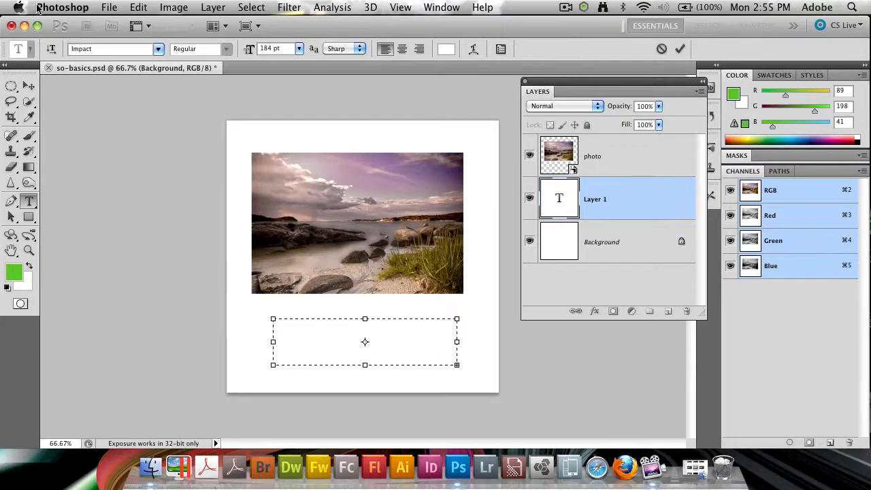
mouse_move(102, 60)
left_mouse_down()
mouse_move(53, 61)
mouse_move(99, 57)
left_mouse_up()
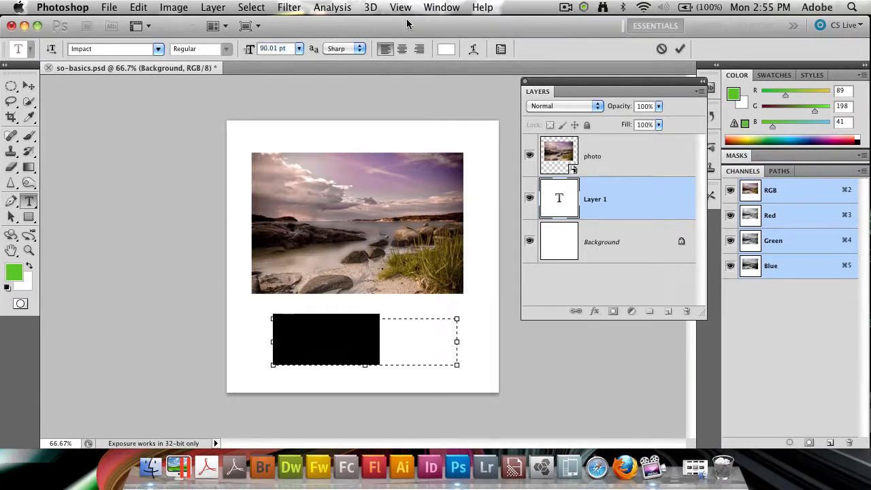
left_click(447, 49)
left_click_drag(576, 188, 678, 296)
left_click(819, 111)
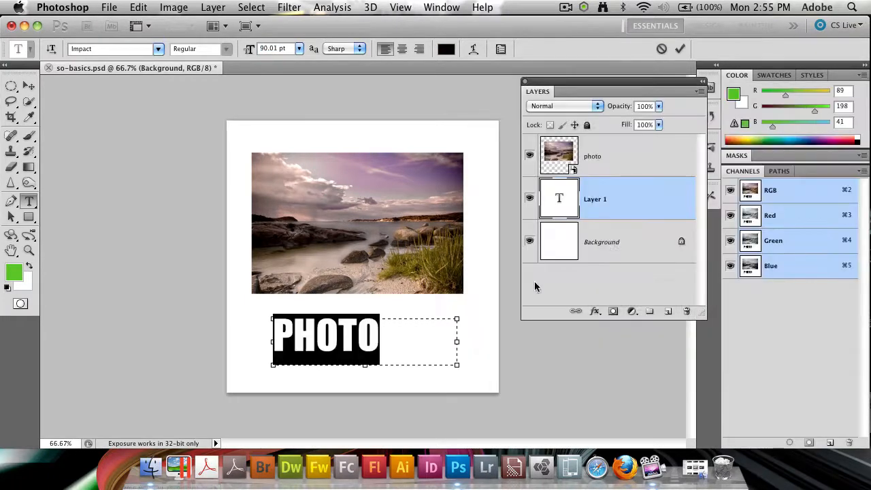
left_click(404, 334)
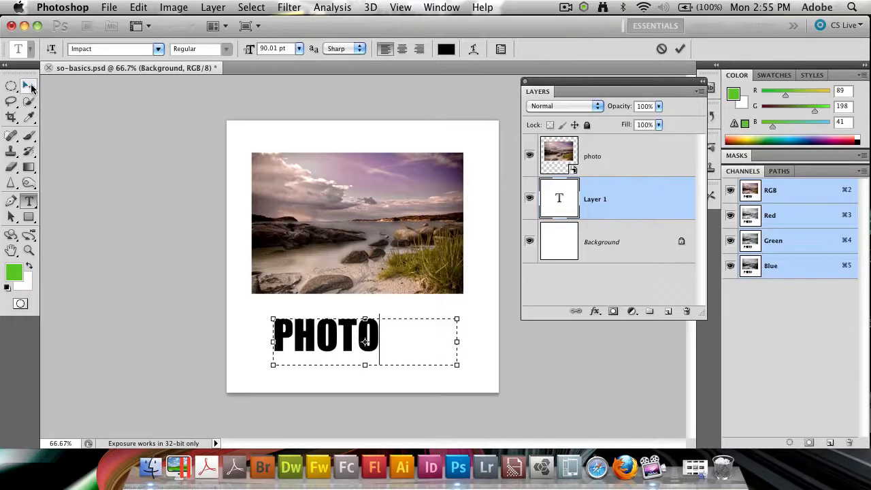
Step: Commit the PHOTO text and shift it right and slightly up to sit roughly centered beneath the photo
left_click(28, 86)
left_click_drag(369, 345, 387, 342)
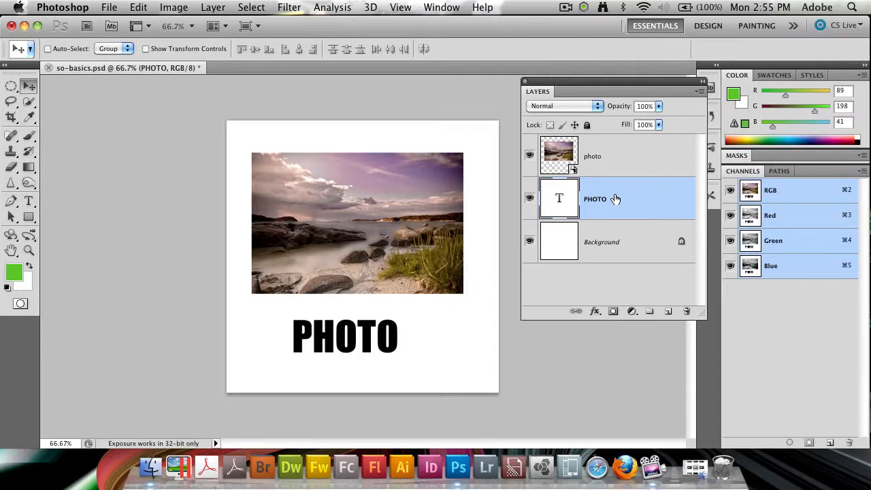
left_click_drag(393, 332, 405, 327)
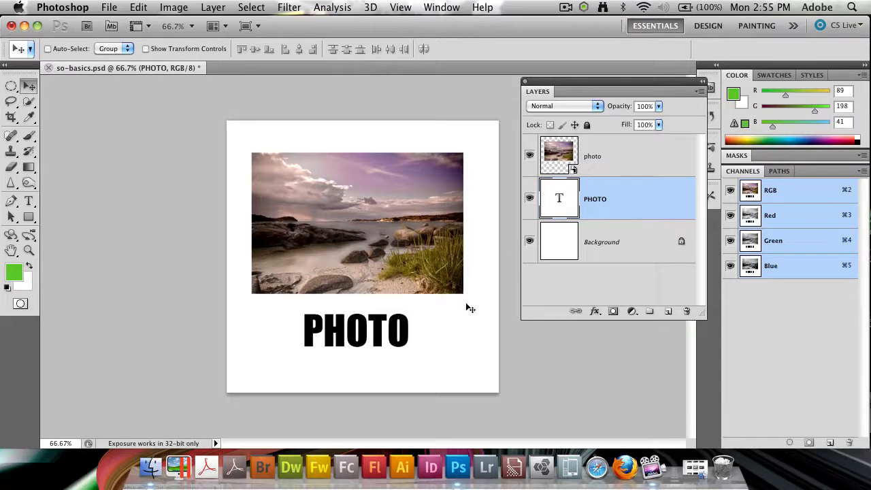
Step: Convert the PHOTO text layer to a Smart Object and move it slightly right
right_click(607, 199)
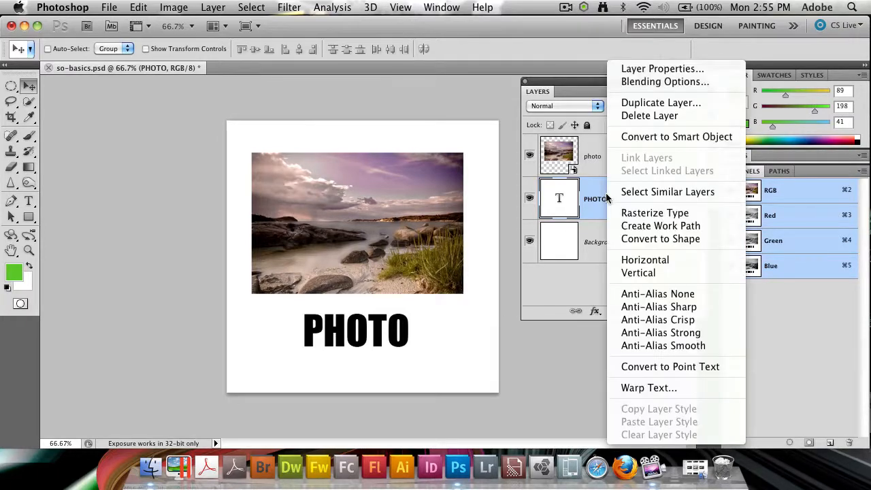
left_click(680, 137)
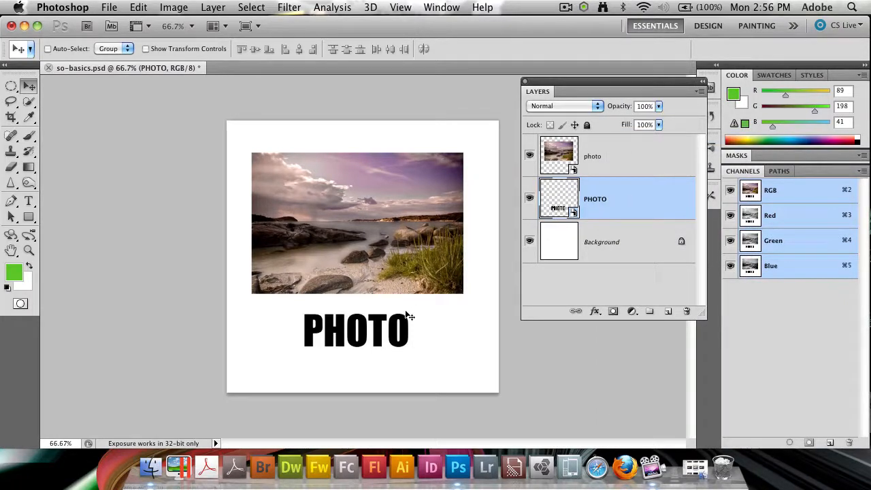
mouse_move(393, 335)
left_mouse_down()
mouse_move(416, 331)
mouse_move(403, 337)
left_mouse_up()
Step: Try to edit the PHOTO Smart Object's text directly on the canvas with the Type tool
key("t")
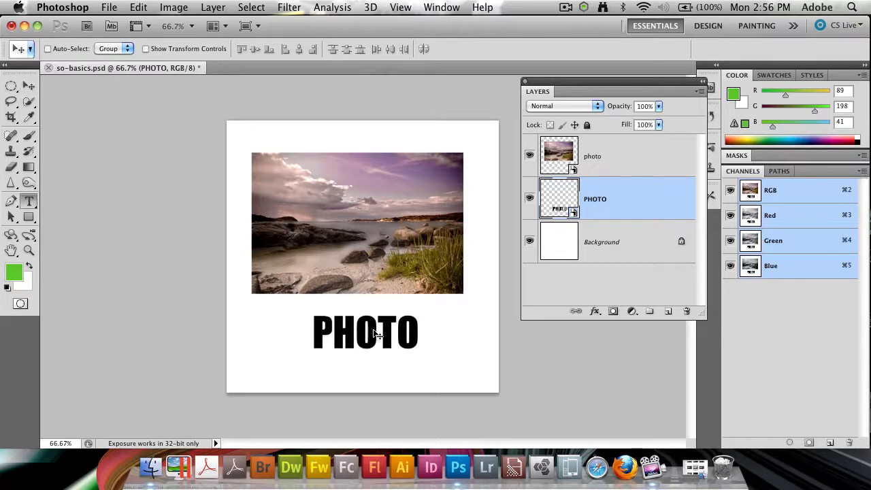
left_click(366, 334)
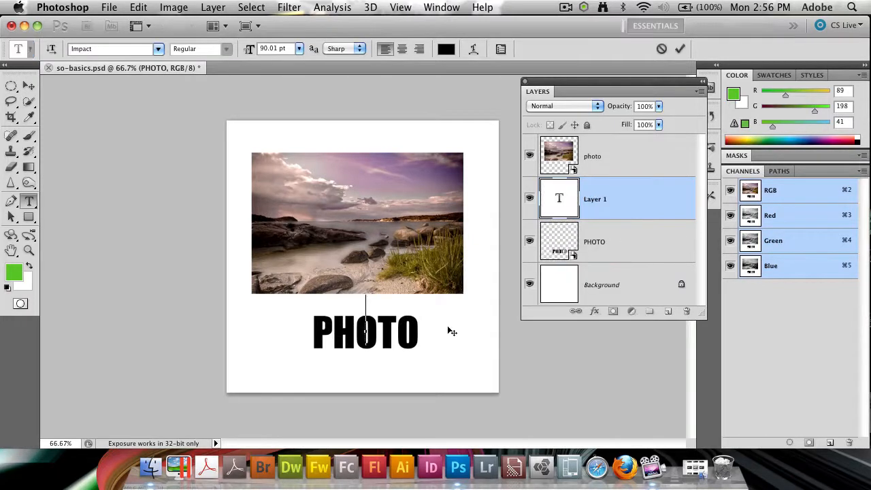
key("Escape")
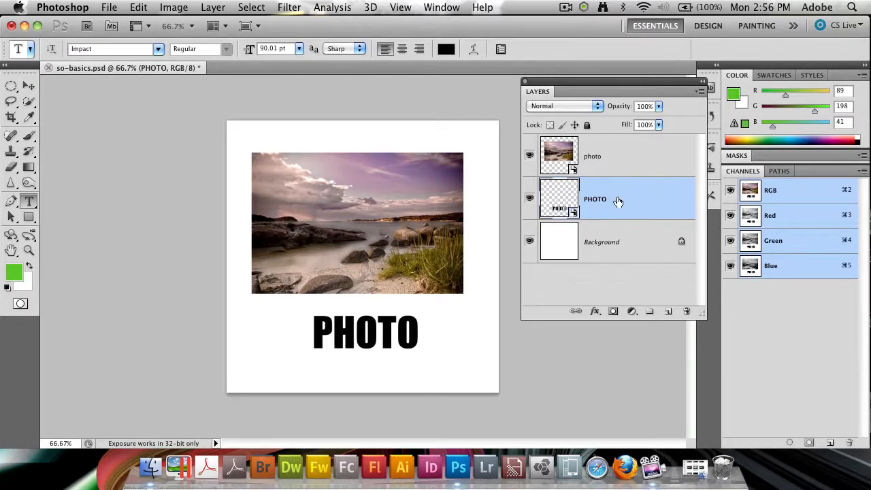
Step: Move the PHOTO Smart Object slightly left to center it under the photo, and duplicate its layer
key("v")
left_click_drag(388, 343, 380, 344)
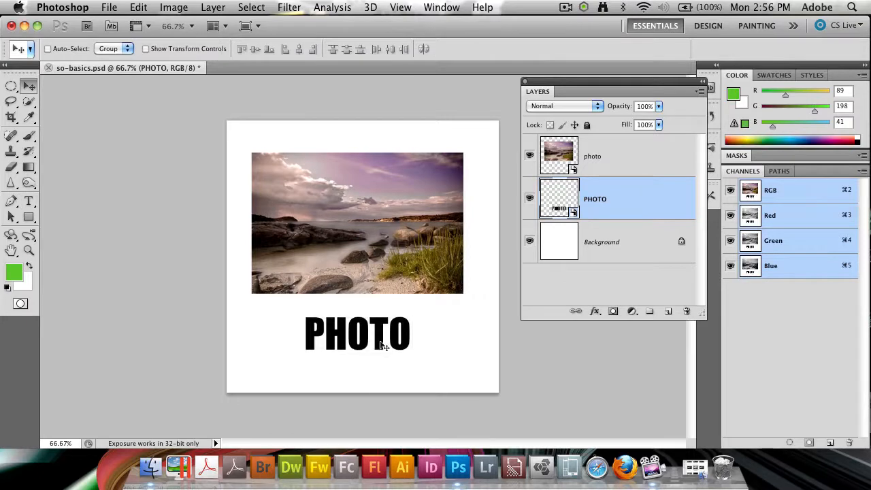
key("super+j")
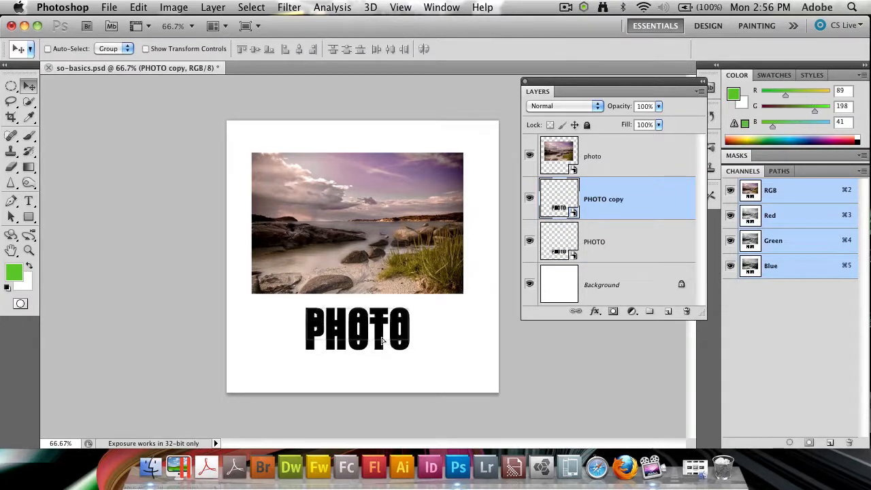
Step: Flip the PHOTO copy vertically and place it directly beneath the original word as a reflection
key("super+t")
right_click(381, 342)
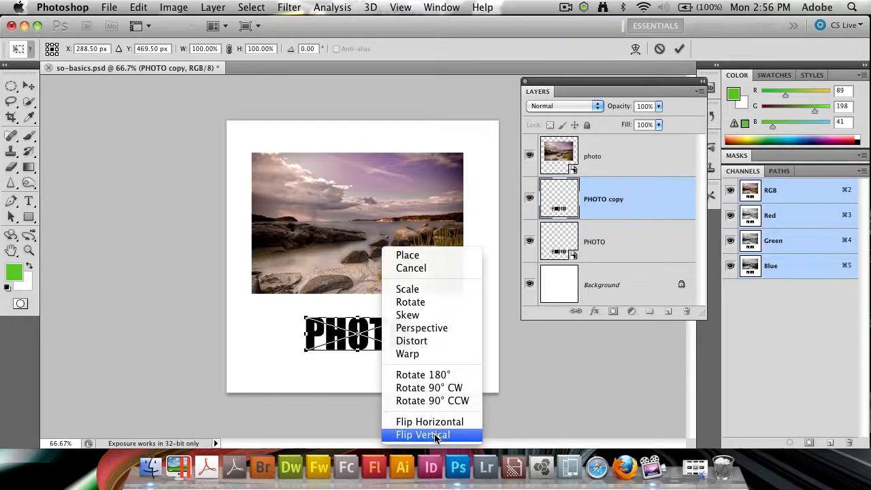
left_click(436, 436)
left_click_drag(383, 344, 381, 377)
key("Return")
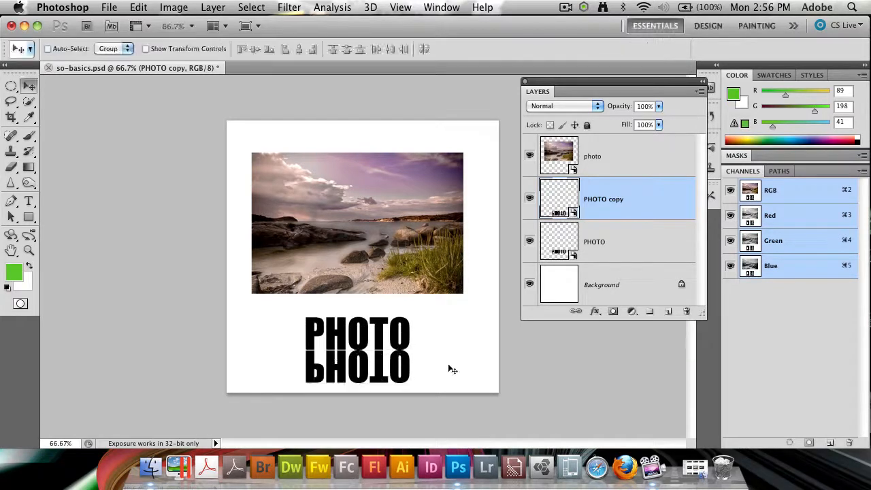
Step: Add a layer mask to the flipped PHOTO copy and fade the reflection out downward with a linear white-to-black gradient
left_click(613, 312)
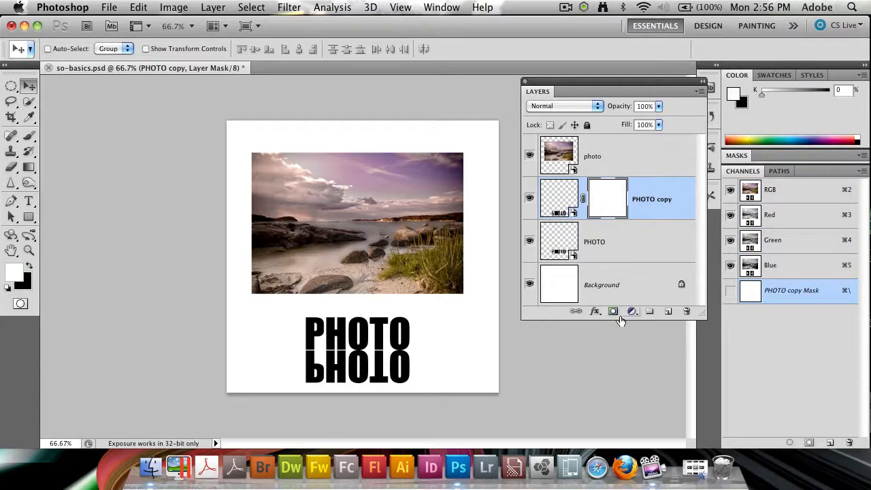
left_click(26, 167)
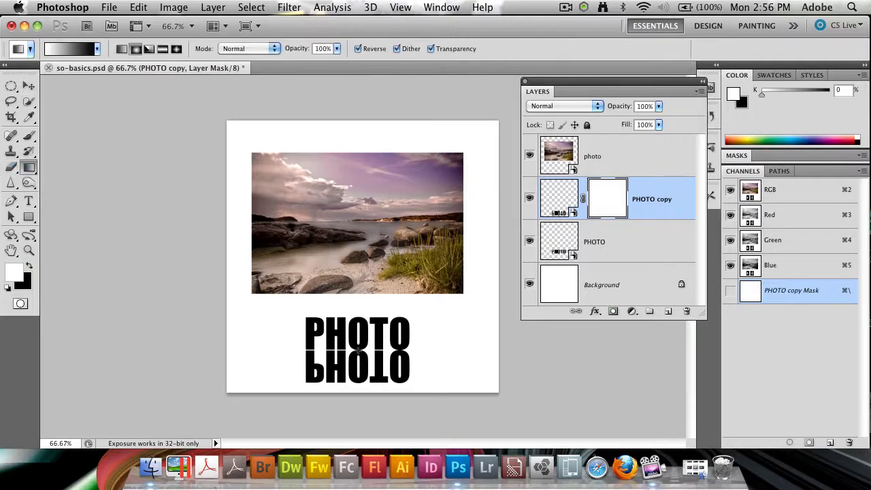
left_click_drag(359, 349, 364, 364)
key("super+z")
left_click(121, 50)
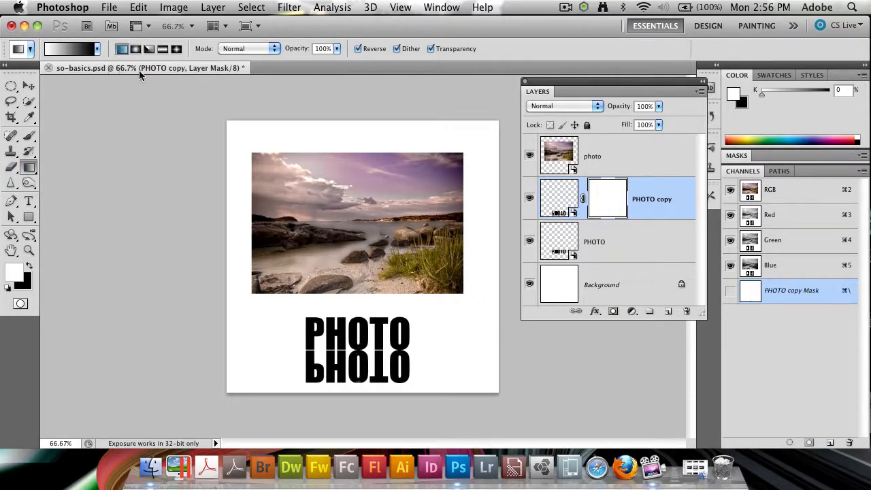
left_click_drag(334, 328, 364, 390)
left_click_drag(365, 310, 365, 374)
left_click_drag(364, 302, 368, 369)
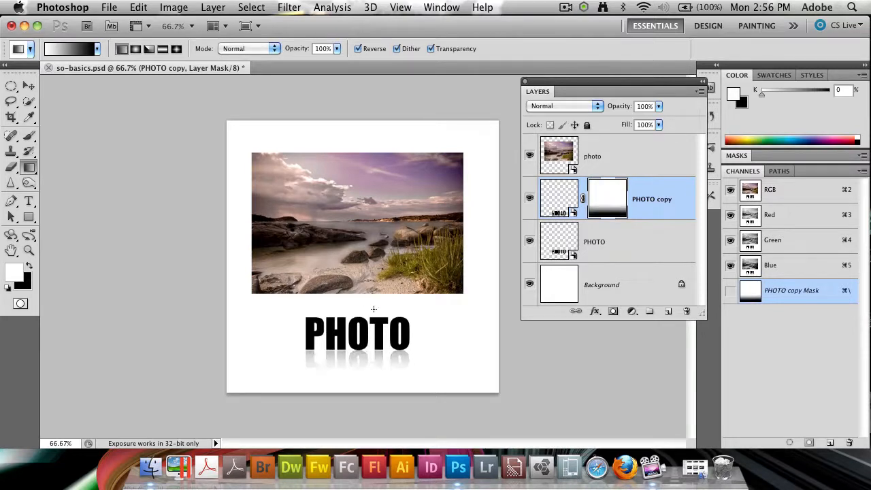
Step: Open the contents of the original PHOTO Smart Object and switch between PHOTO.psb and so-basics.psd, ending in PHOTO.psb
left_click(642, 233)
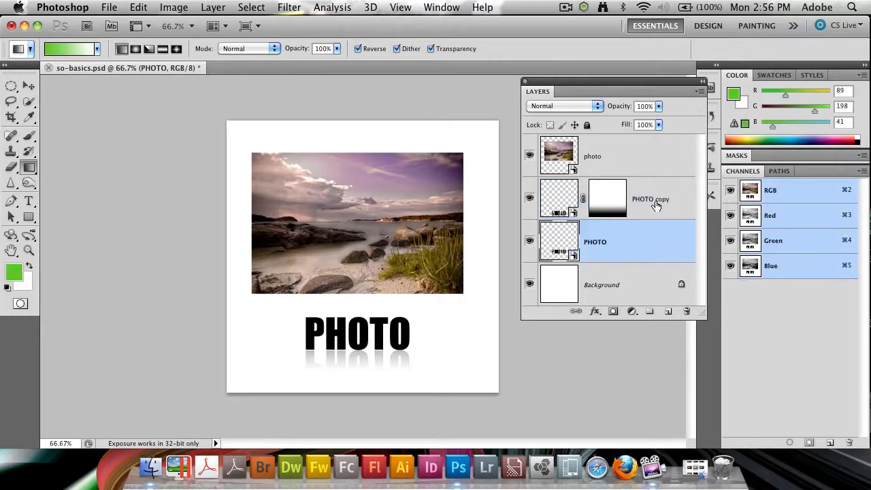
left_click(655, 206)
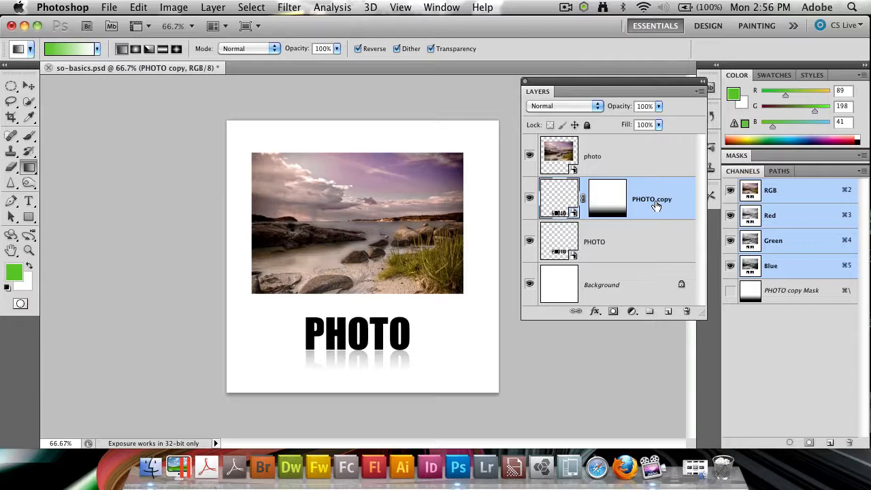
double_click(568, 246)
left_click(538, 256)
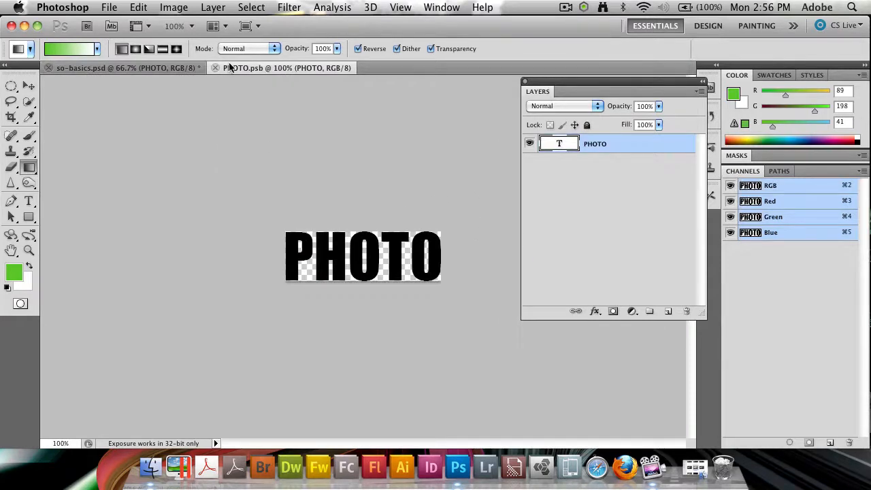
left_click(191, 72)
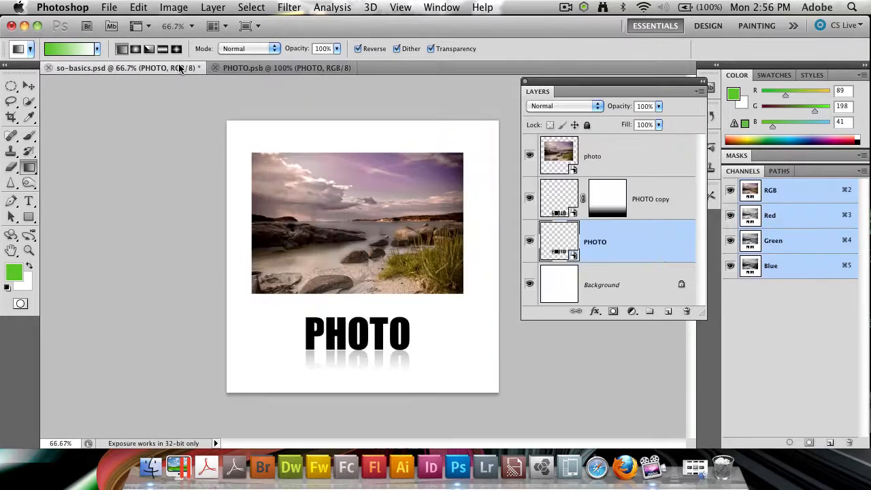
left_click(257, 67)
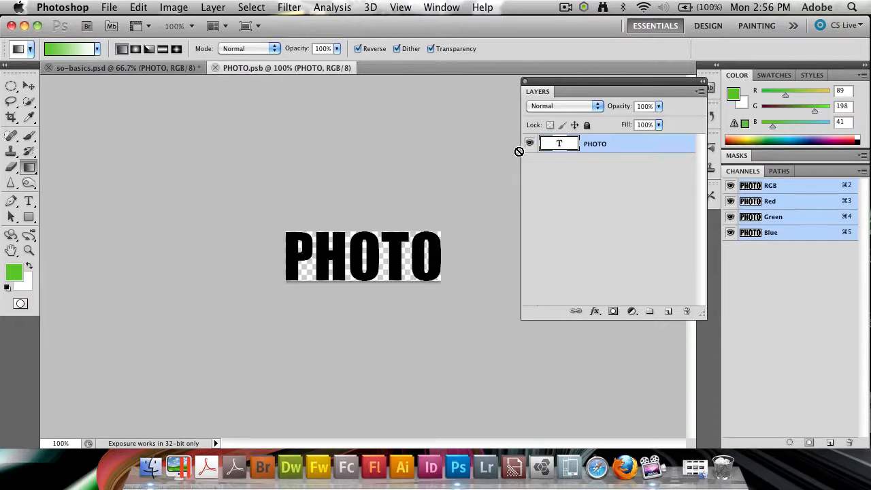
Step: Change the text in PHOTO.psb to PHO! and commit the edit
double_click(561, 145)
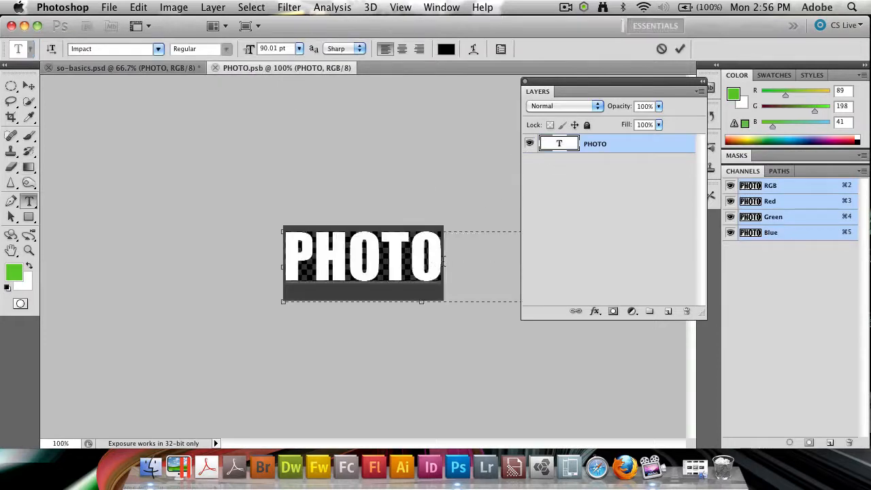
left_click(443, 260)
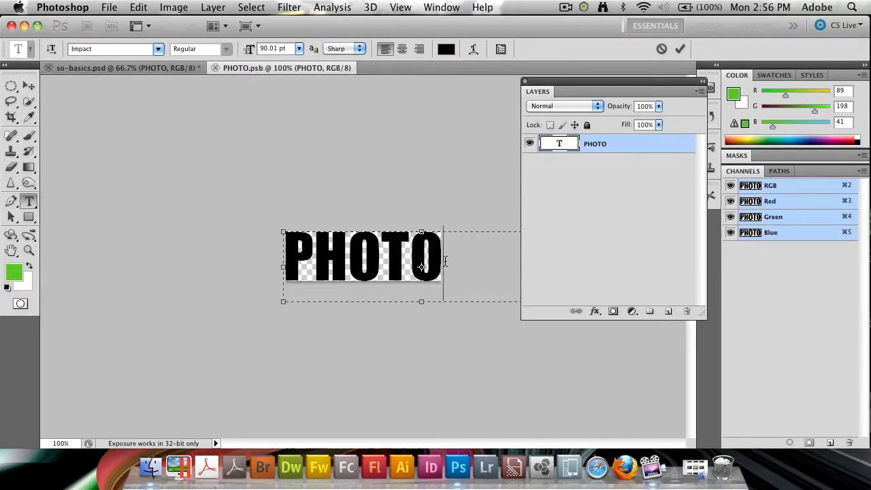
key("BackSpace")
key("BackSpace")
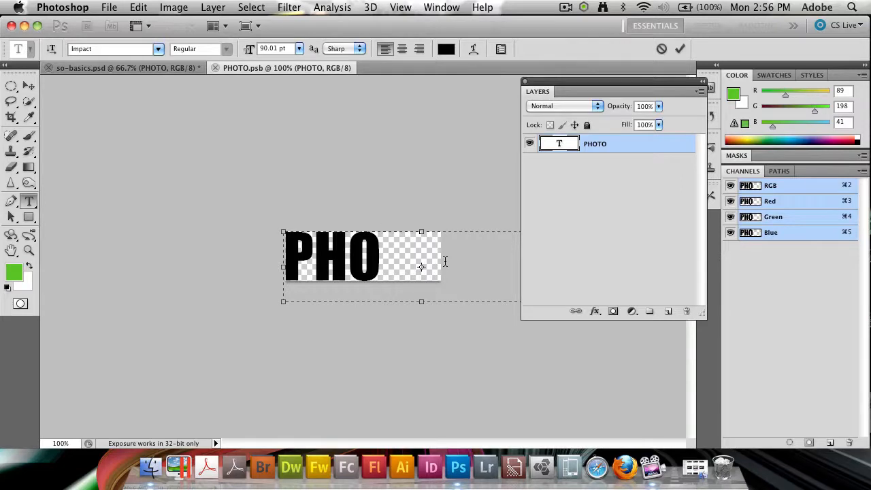
type("!")
left_click(618, 205)
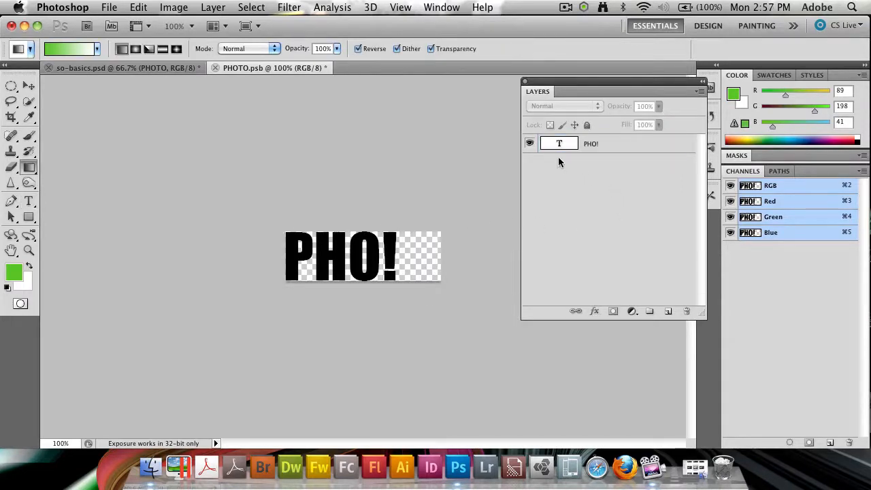
Step: Save and close PHOTO.psb, and toggle the visibility of the PHOTO copy reflection off and on in so-basics.psd
key("super+s")
key("super+w")
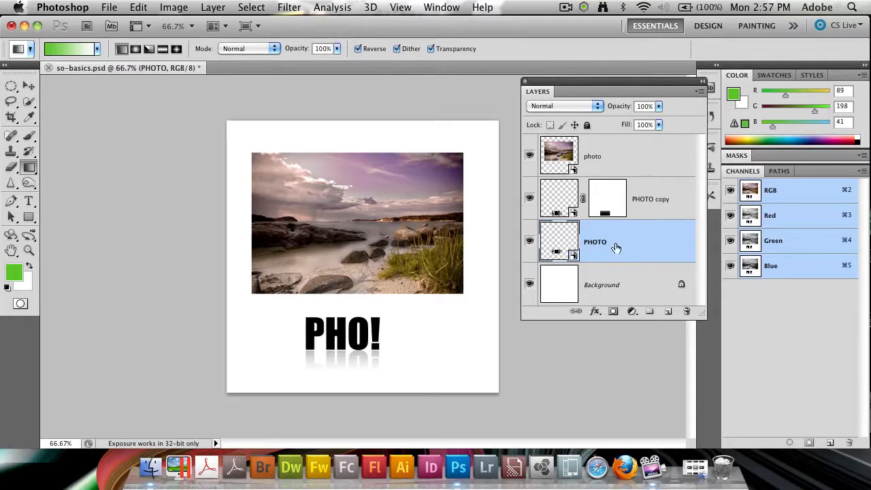
left_click(530, 199)
left_click(530, 199)
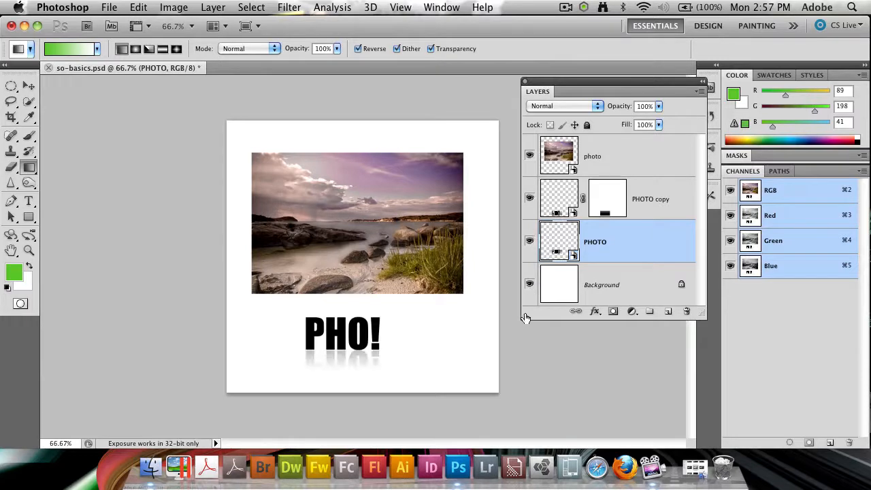